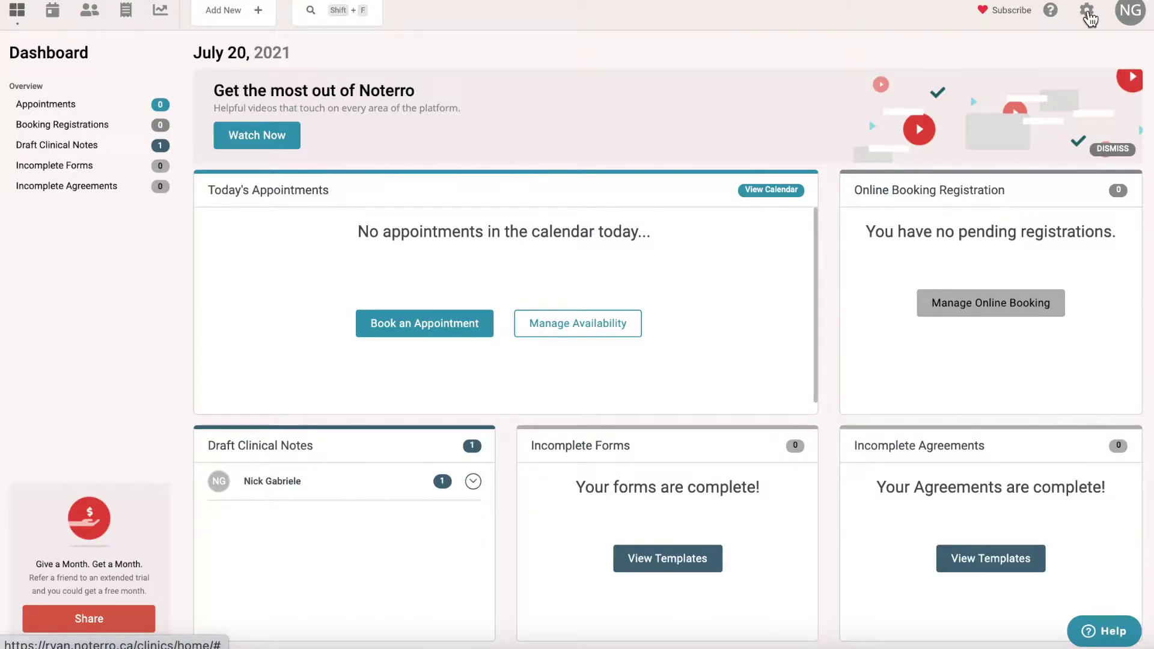
# - Open Clinic Settings and go to the Billing Services page
pyautogui.click(1089, 12)
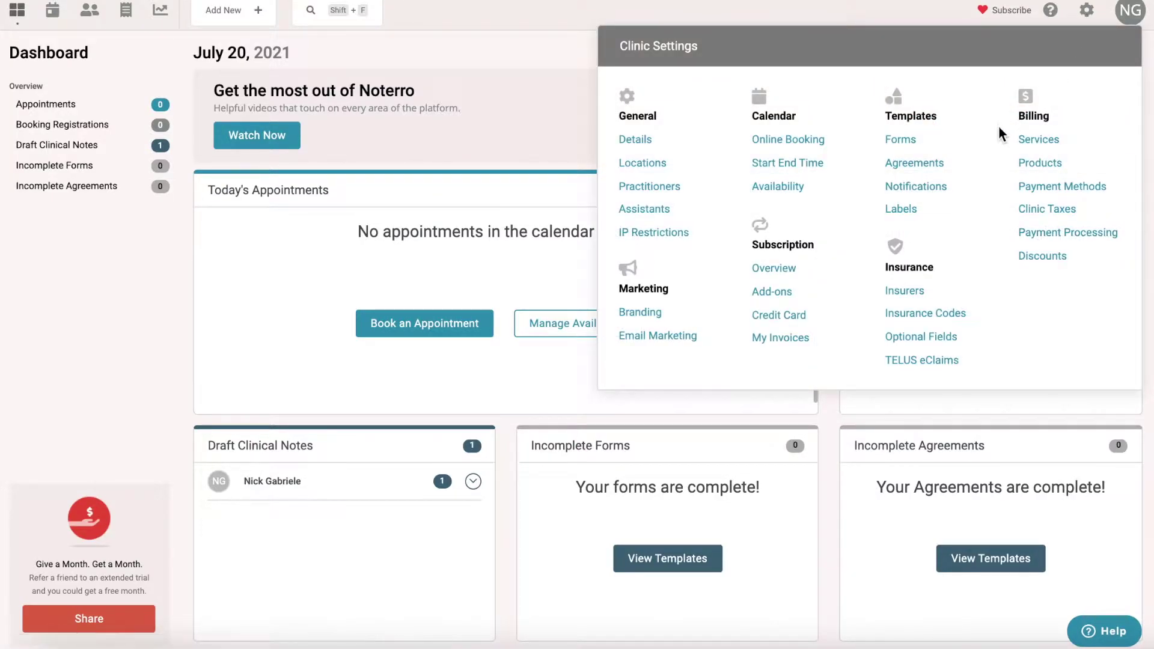
pyautogui.click(1039, 139)
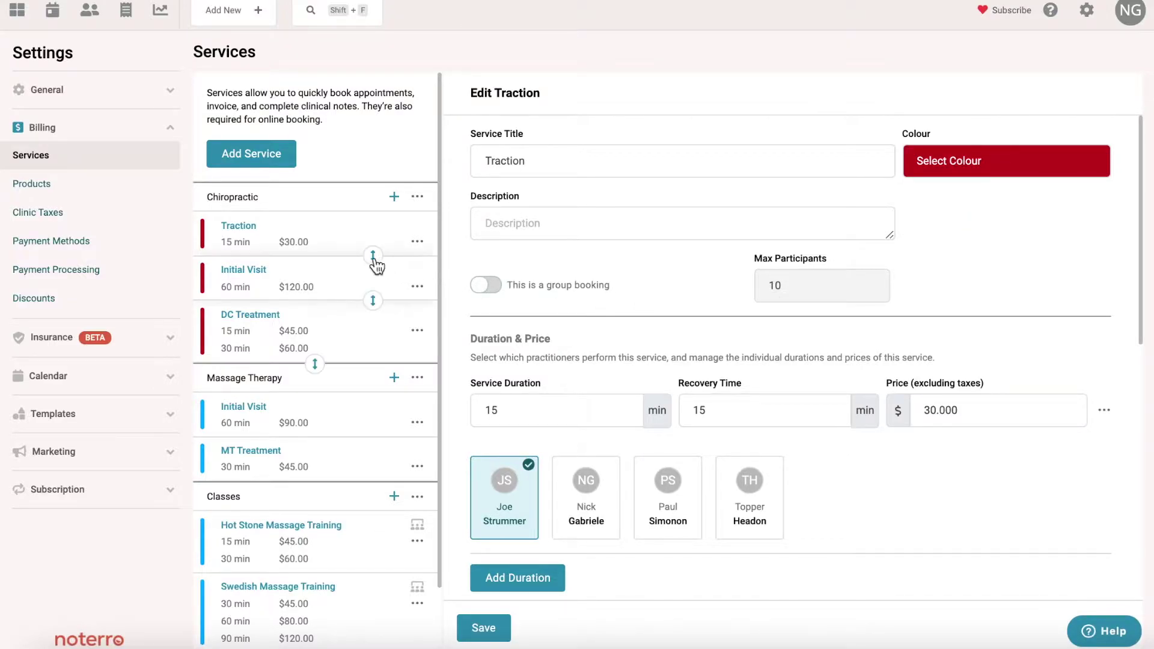
pyautogui.moveTo(308, 331)
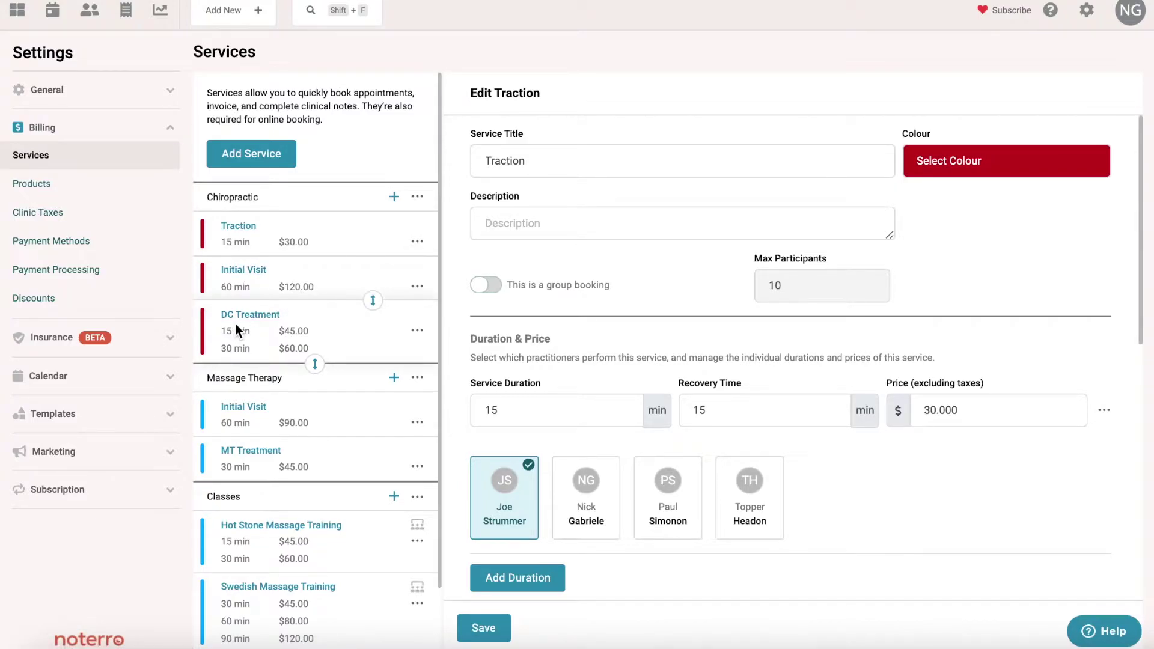
# - Move DC Treatment above Initial Visit, then check the Chiropractic and Traction option menus
pyautogui.click(373, 303)
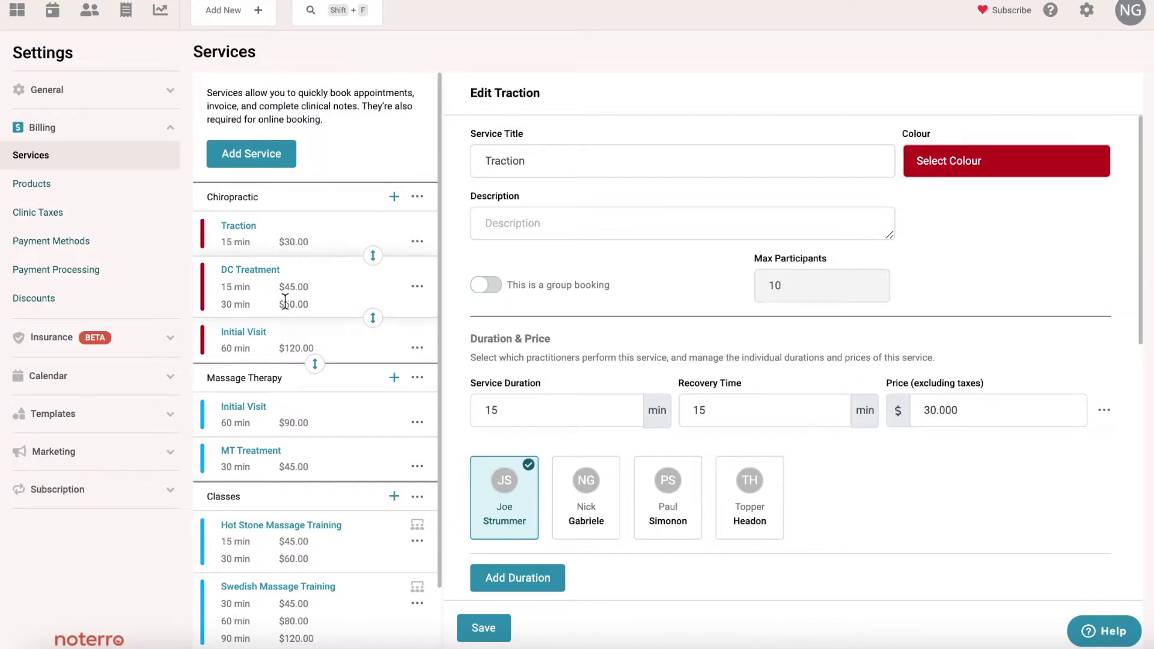
pyautogui.click(418, 197)
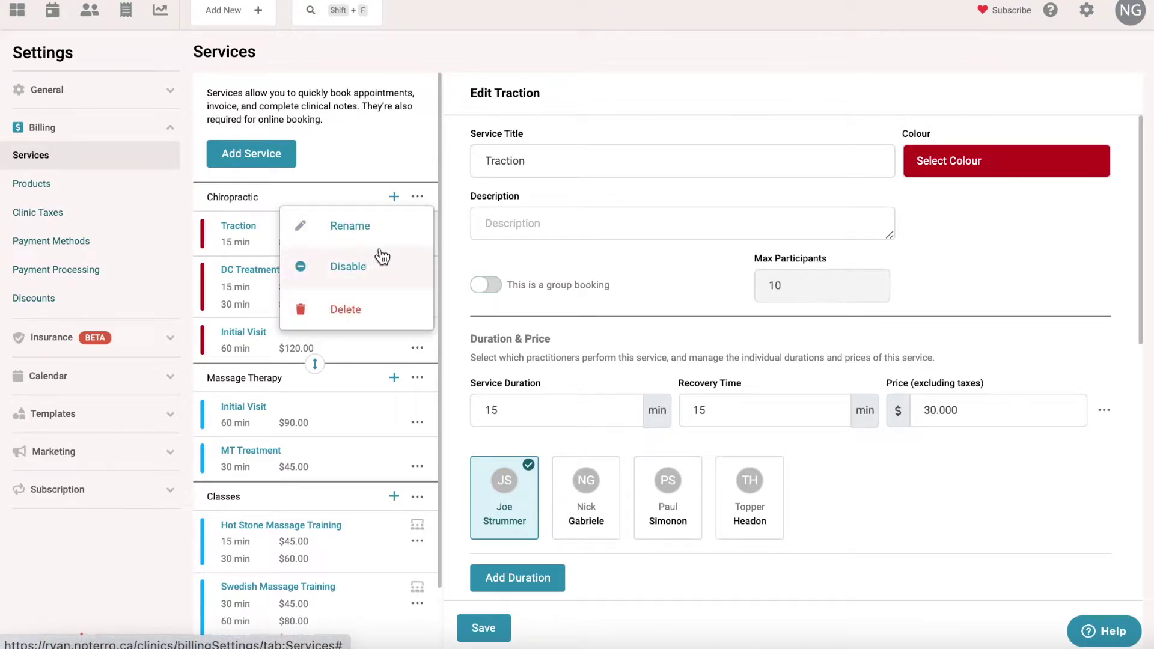
pyautogui.click(267, 195)
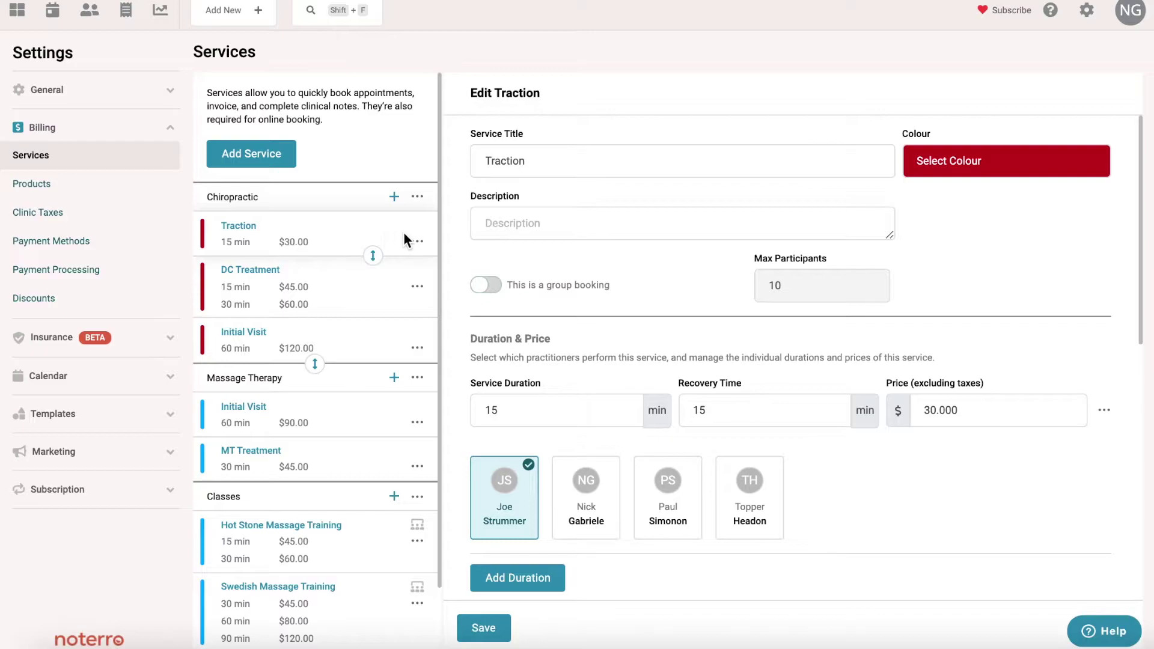
pyautogui.click(417, 244)
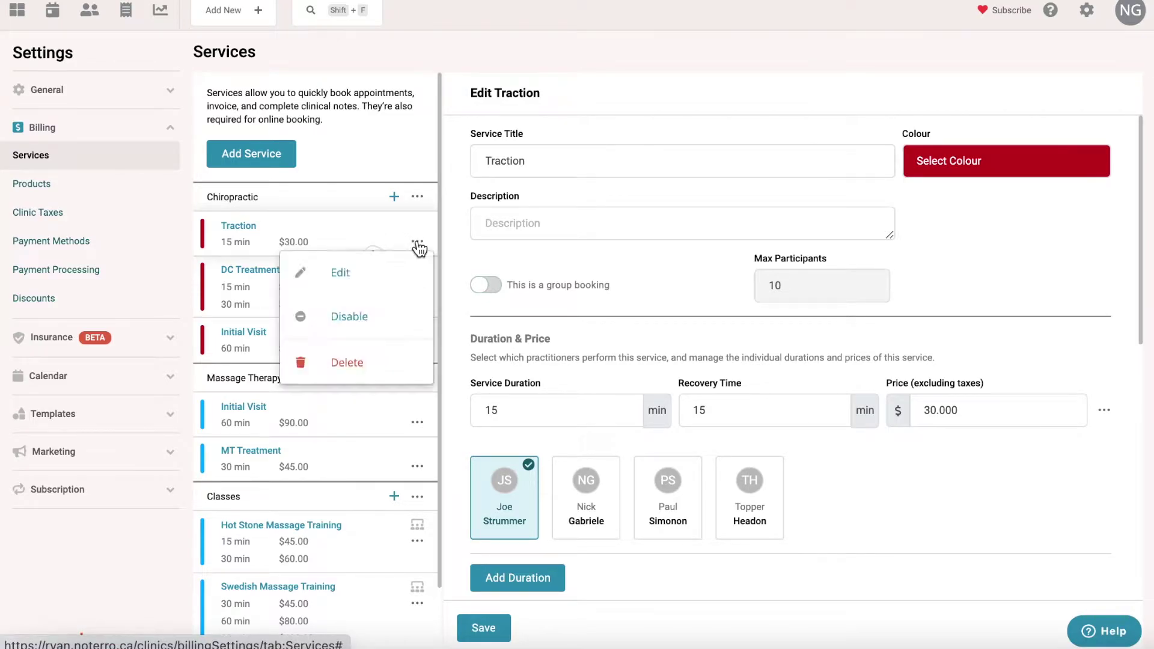
pyautogui.click(337, 221)
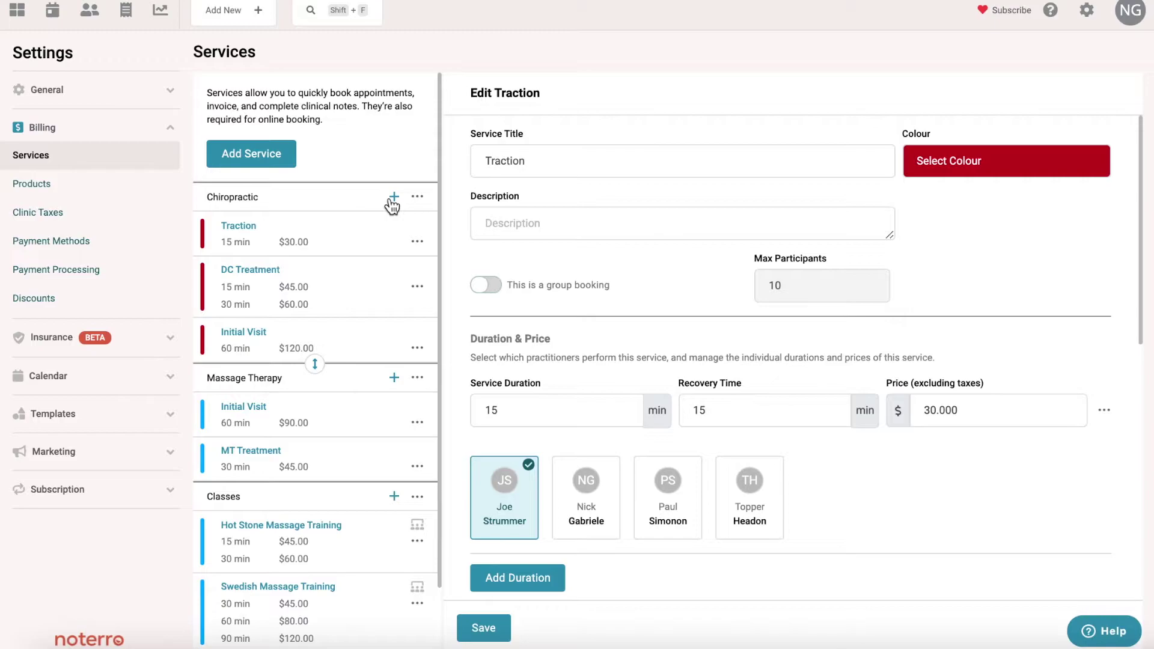
# - Add a new 'Physiotherapy' category from the Add Service form
pyautogui.click(244, 159)
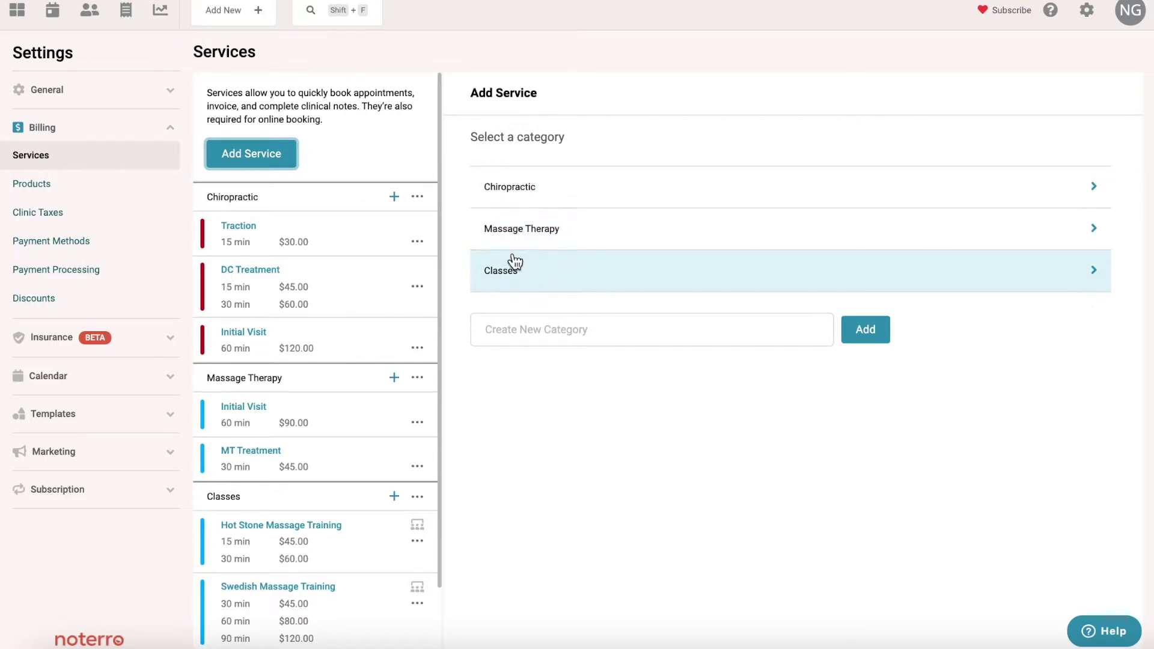
pyautogui.click(513, 332)
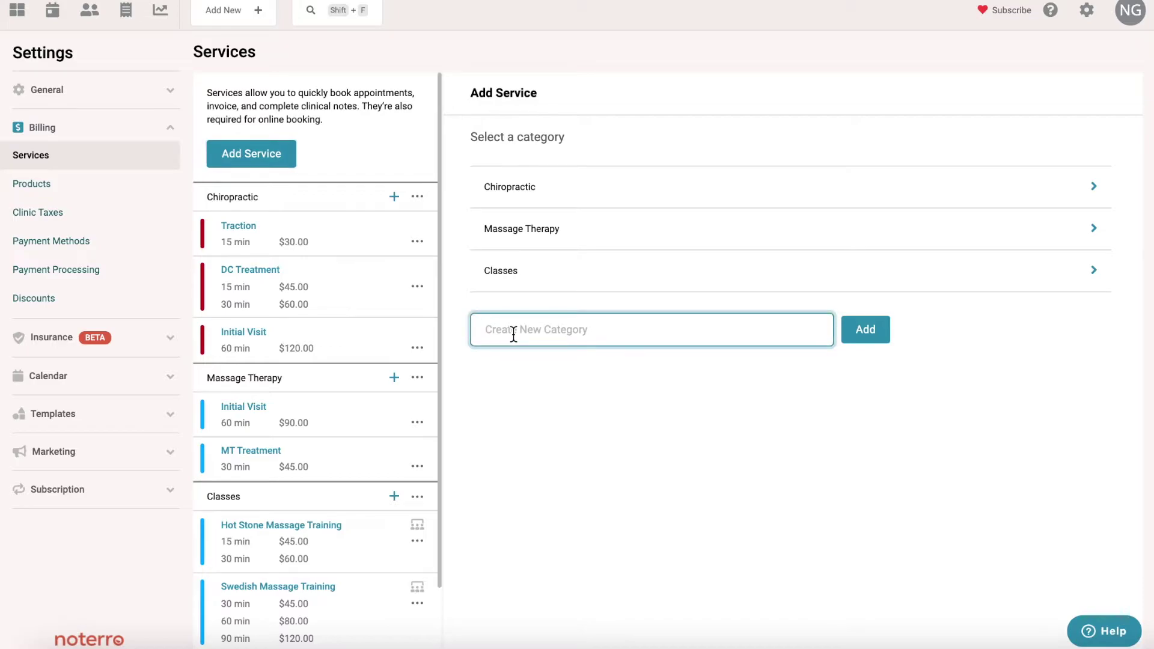
pyautogui.write('Physiothero')
pyautogui.write('a')
pyautogui.write('py')
pyautogui.click(865, 331)
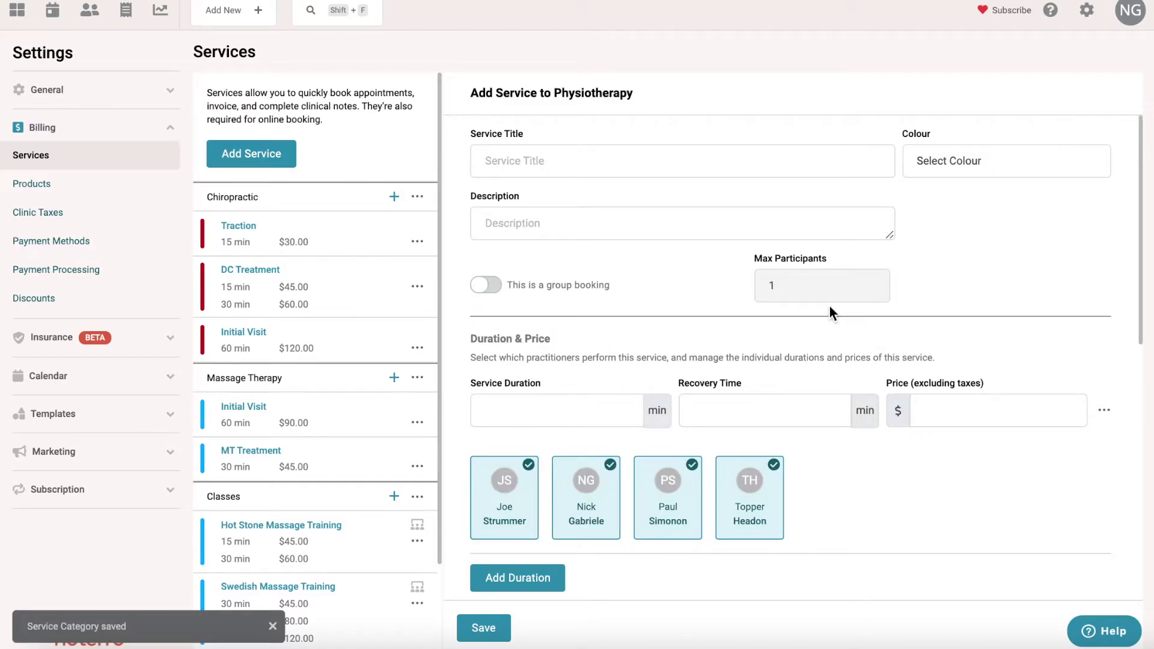
# - Title the service 'First Visit', fixing a typo, and give it the light green colour
pyautogui.click(528, 160)
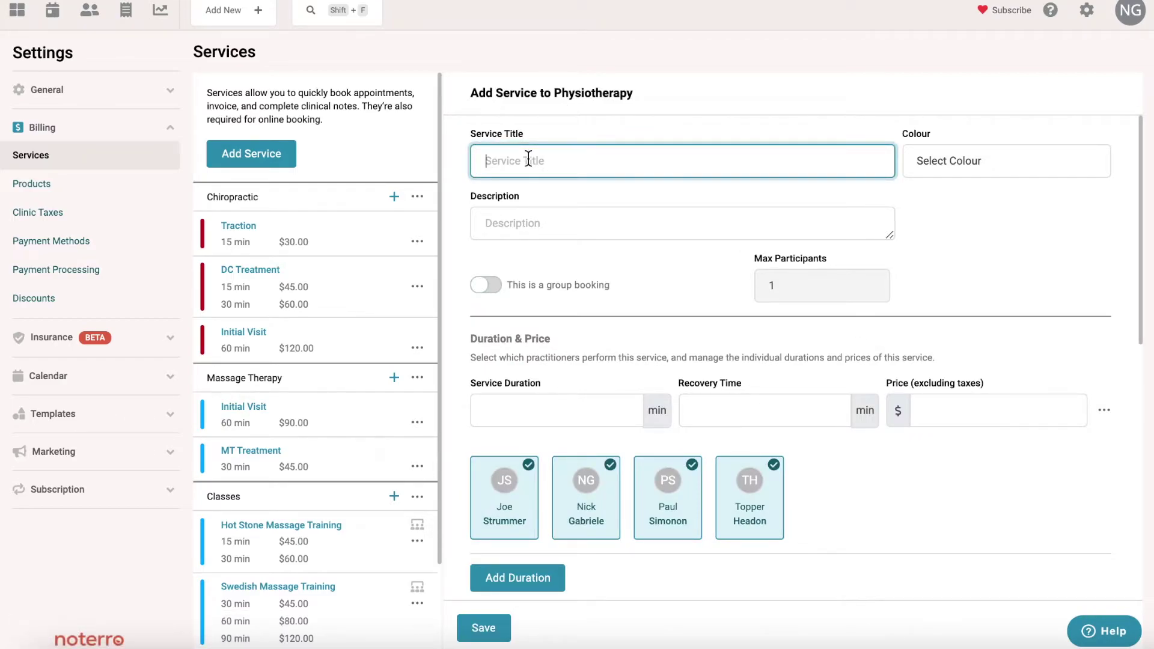
pyautogui.write('Firts')
pyautogui.press('BackSpace')
pyautogui.press('BackSpace')
pyautogui.press('BackSpace')
pyautogui.write('st')
pyautogui.write(' Visit')
pyautogui.click(958, 167)
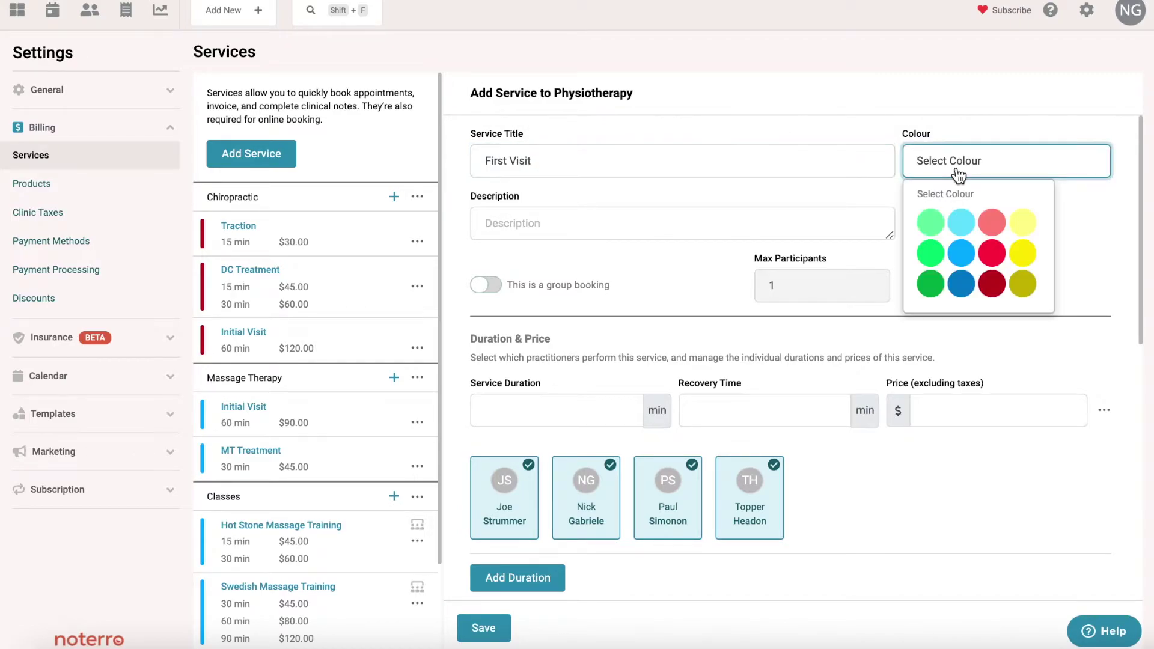
pyautogui.click(932, 255)
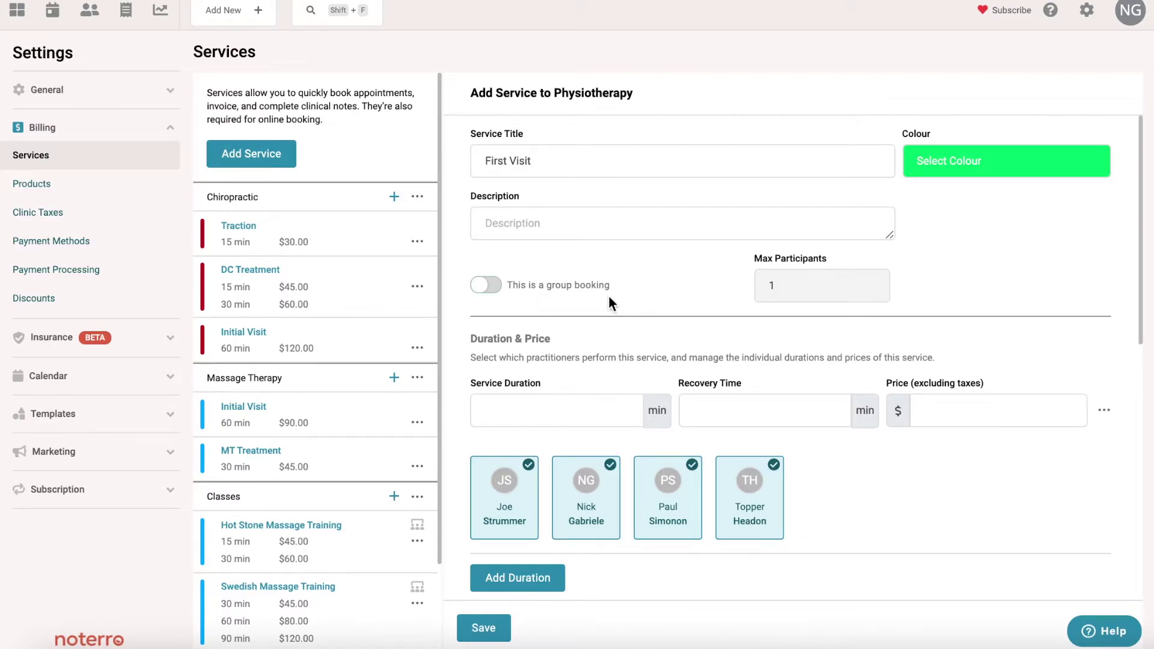
pyautogui.scroll(-3, 662, 296)
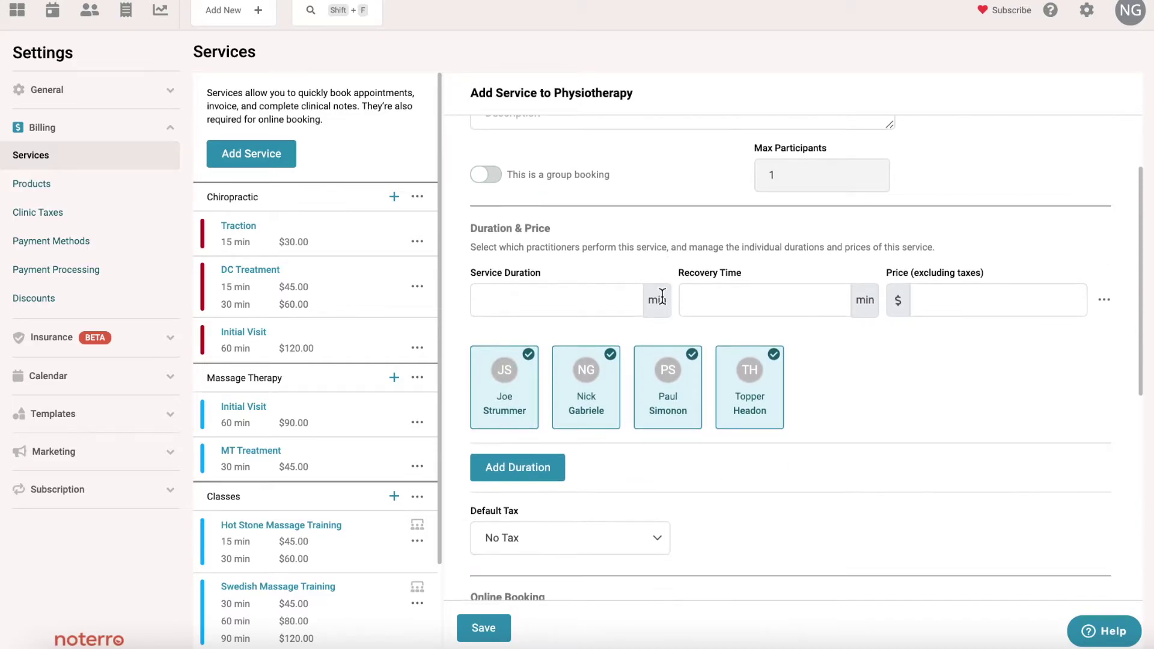
pyautogui.click(532, 305)
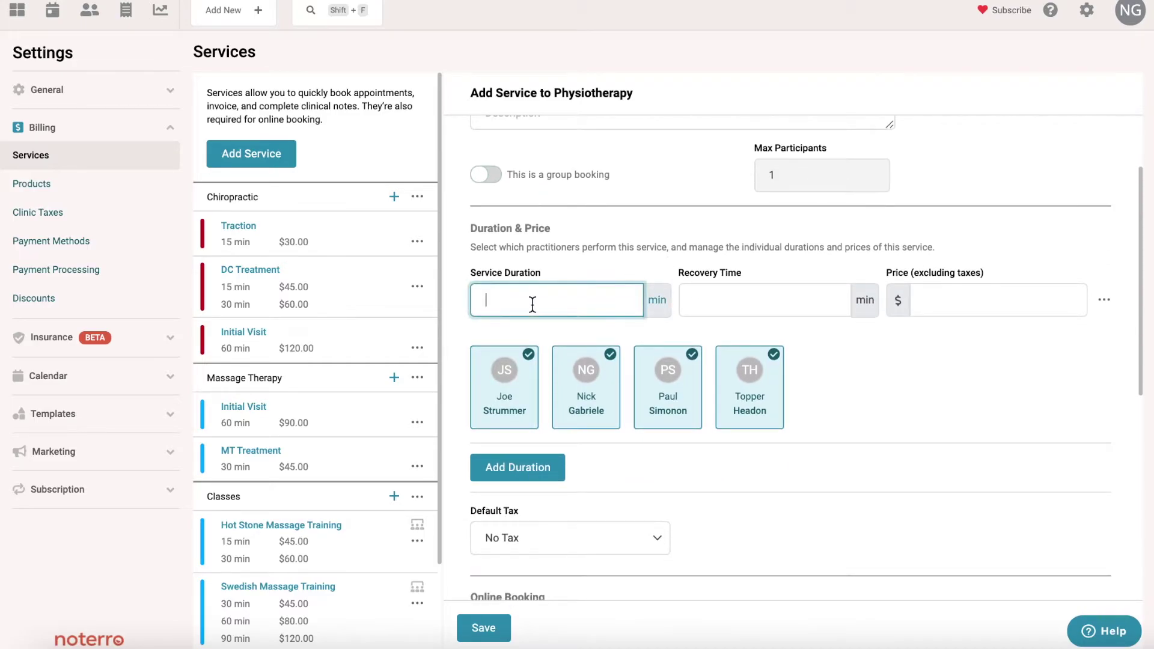
pyautogui.write('90')
pyautogui.click(786, 301)
pyautogui.write('1')
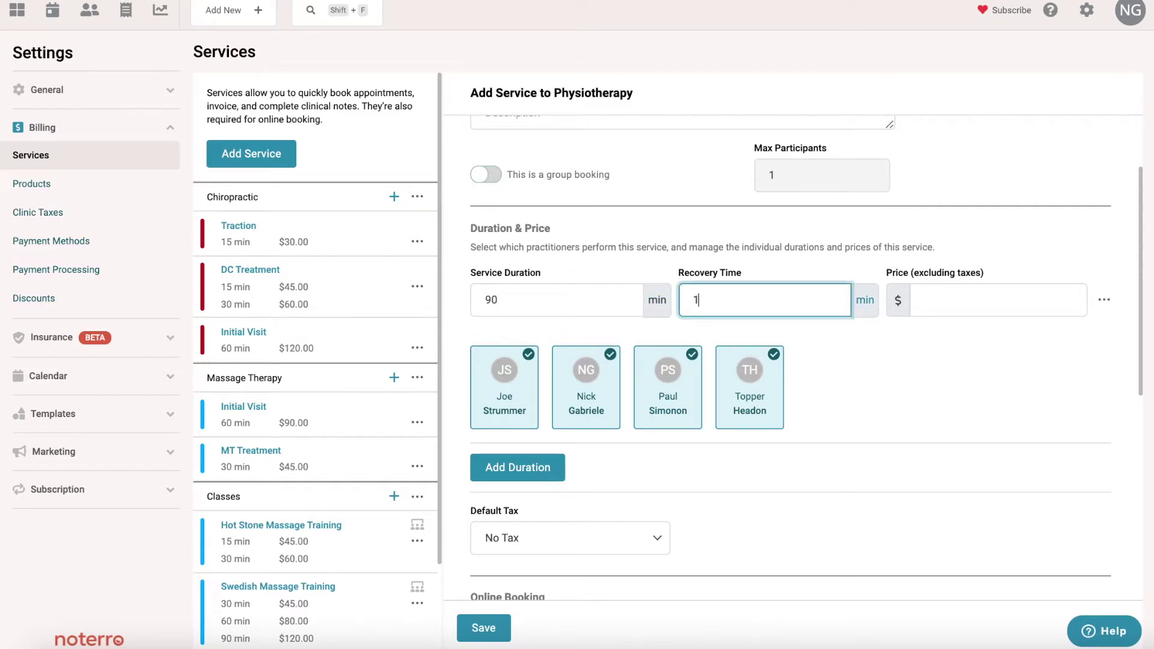
pyautogui.write('5')
pyautogui.click(961, 301)
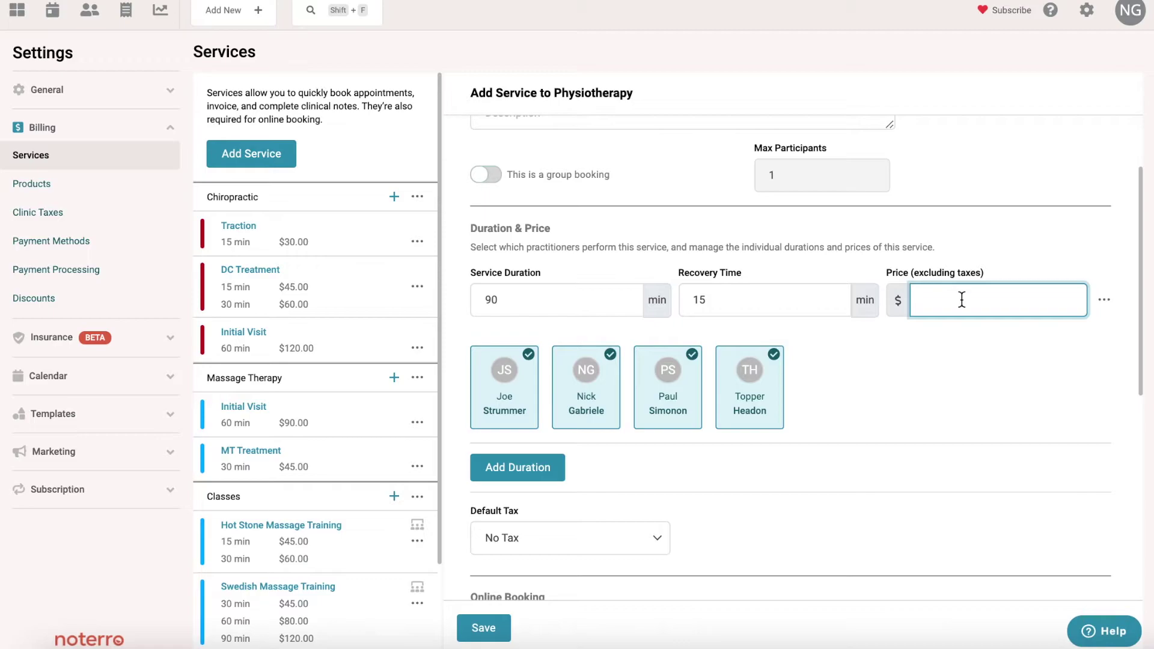
pyautogui.write('120')
pyautogui.scroll(-1, 947, 360)
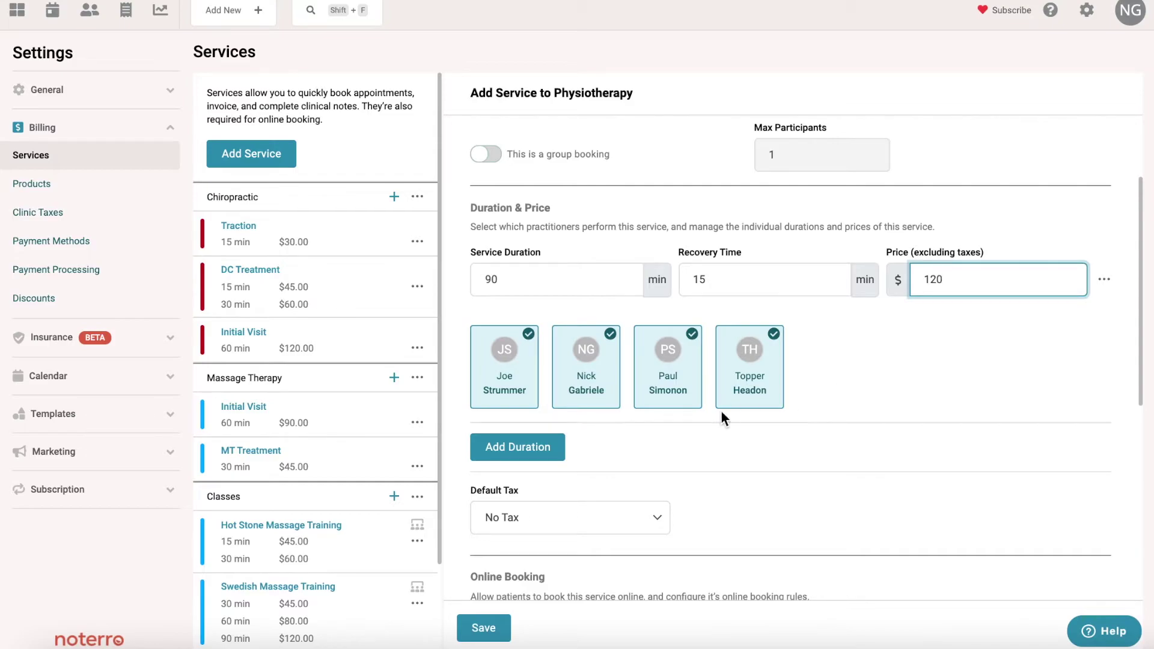
pyautogui.click(604, 387)
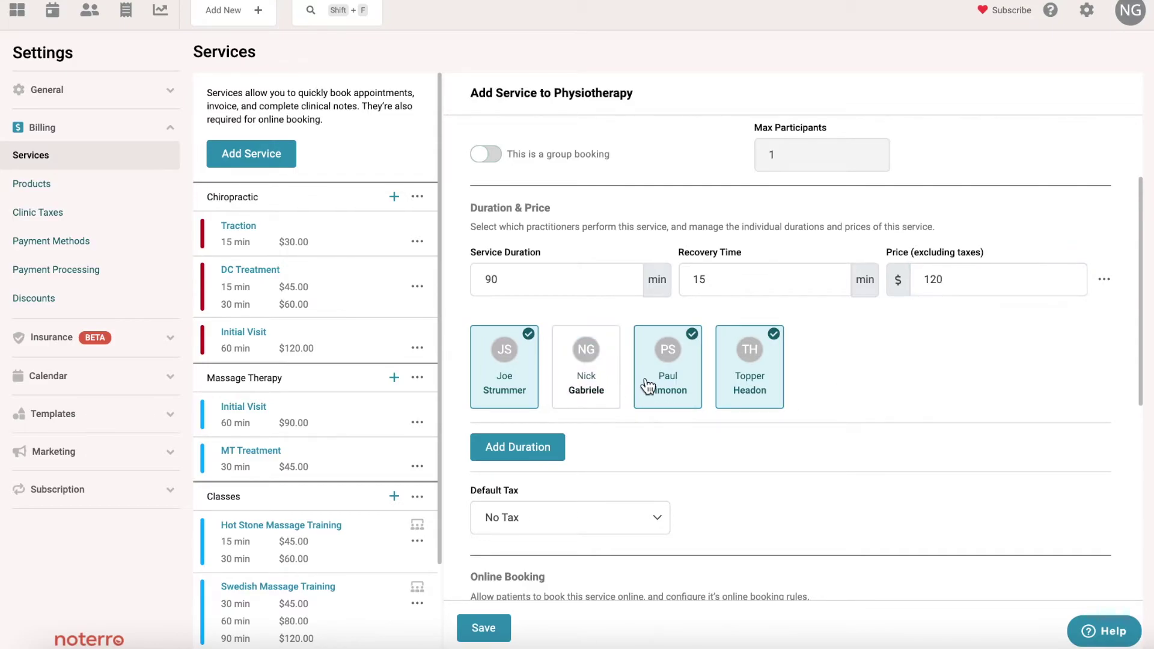
# - Deselect Paul Simonon, discard an added duration row, and keep No Tax as default
pyautogui.click(682, 384)
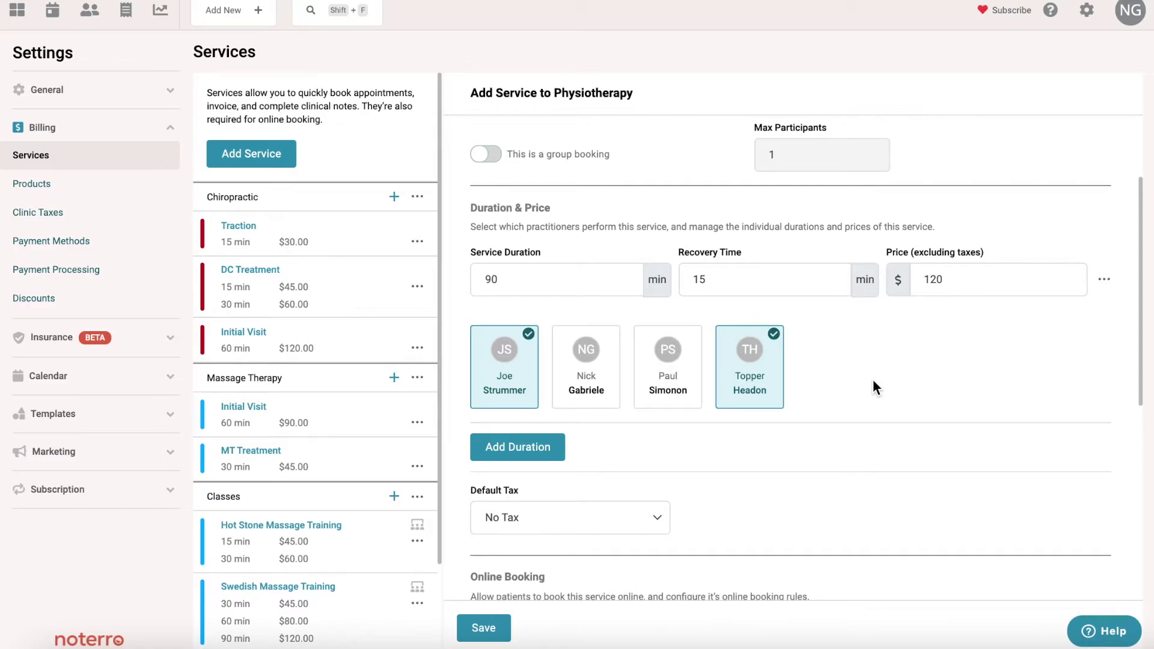
pyautogui.scroll(-1, 873, 379)
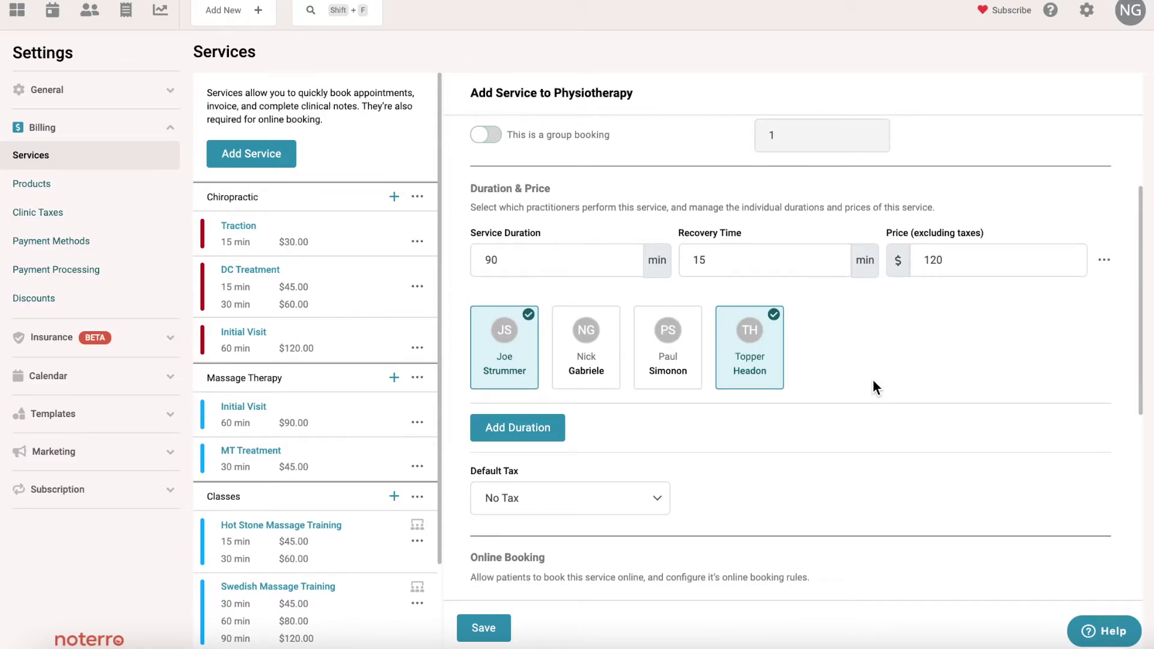
pyautogui.click(523, 433)
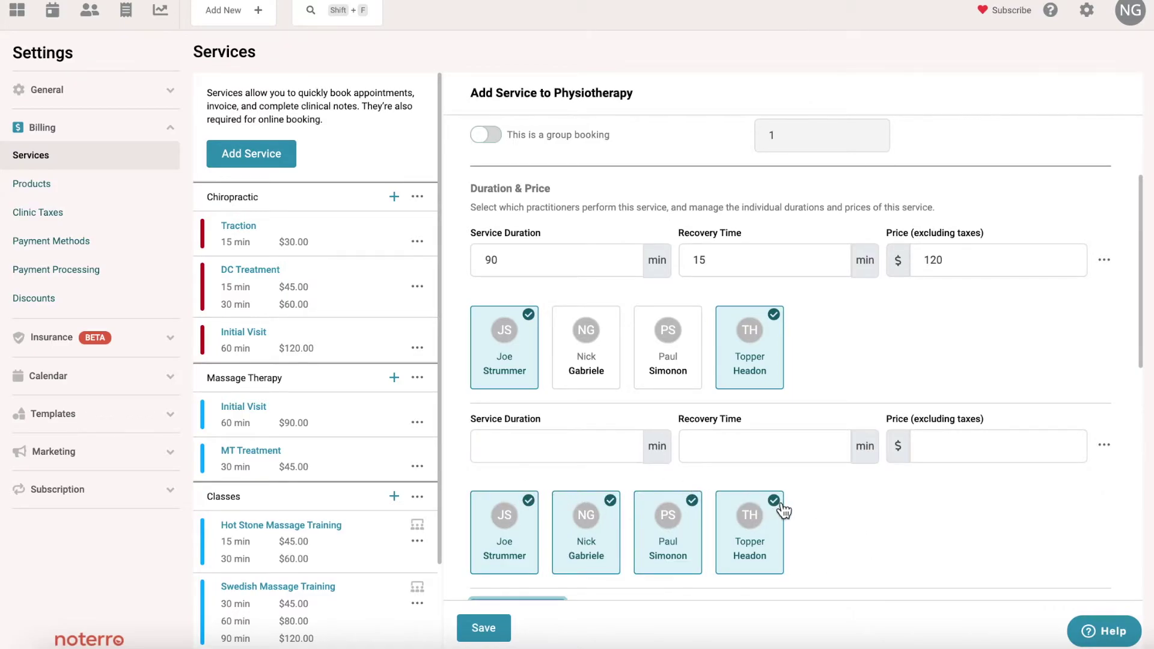
pyautogui.click(1104, 446)
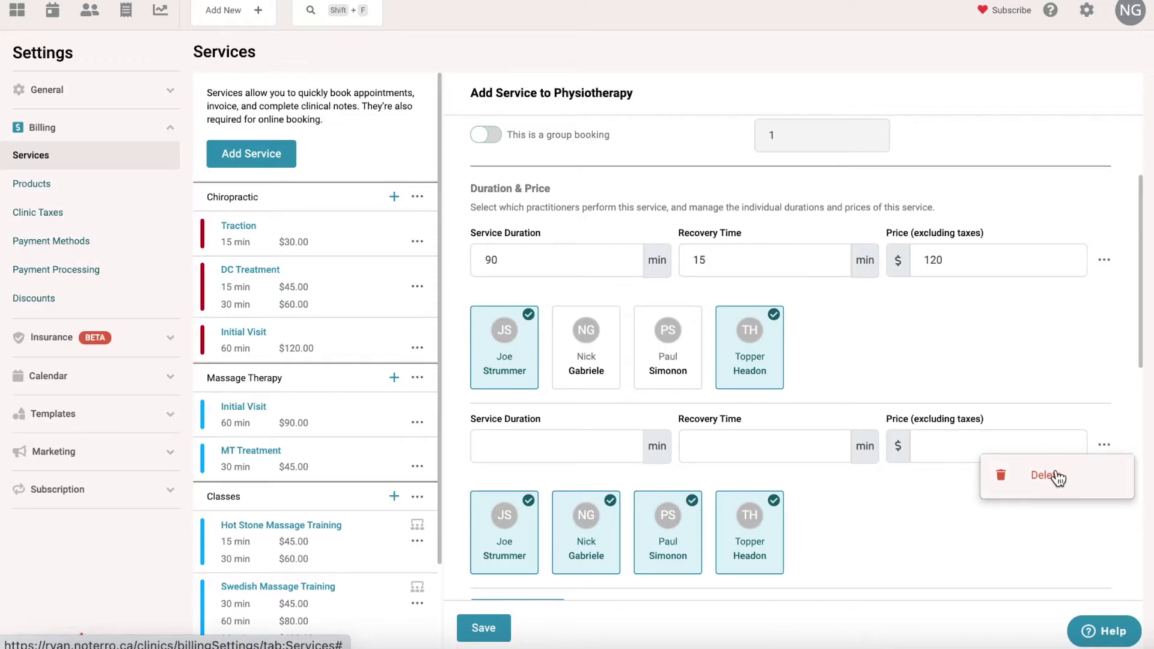
pyautogui.click(1058, 477)
pyautogui.scroll(-2, 978, 474)
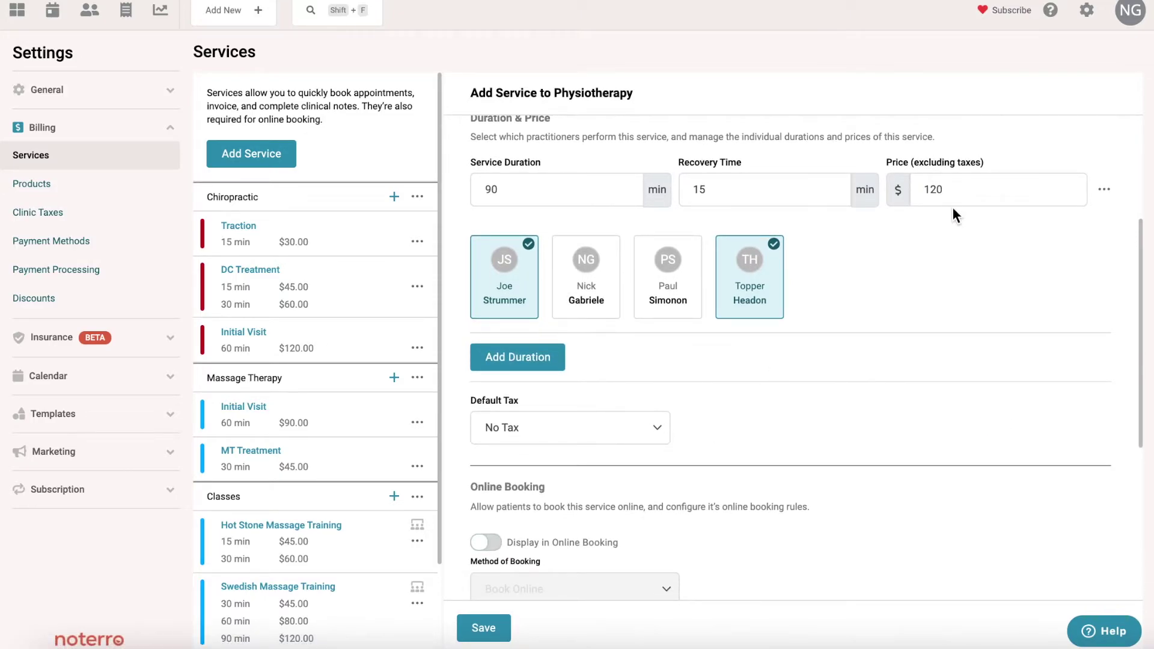
pyautogui.click(583, 431)
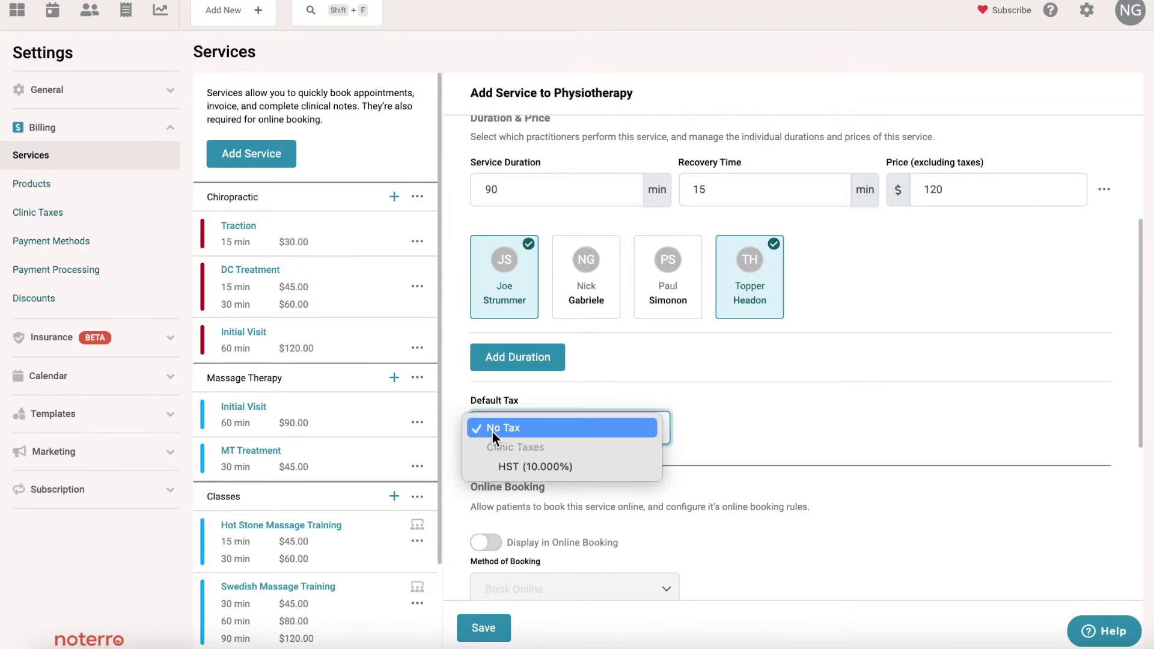
pyautogui.click(749, 423)
pyautogui.scroll(-3, 749, 423)
pyautogui.scroll(-2, 749, 423)
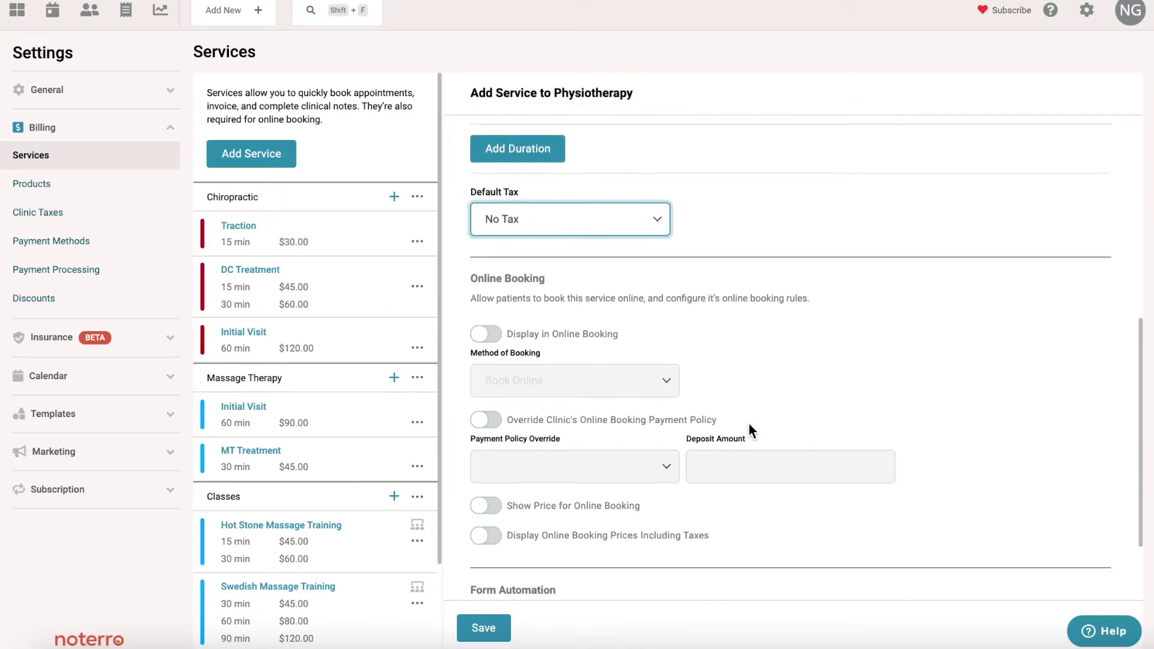
pyautogui.scroll(-2, 749, 424)
pyautogui.scroll(-2, 749, 423)
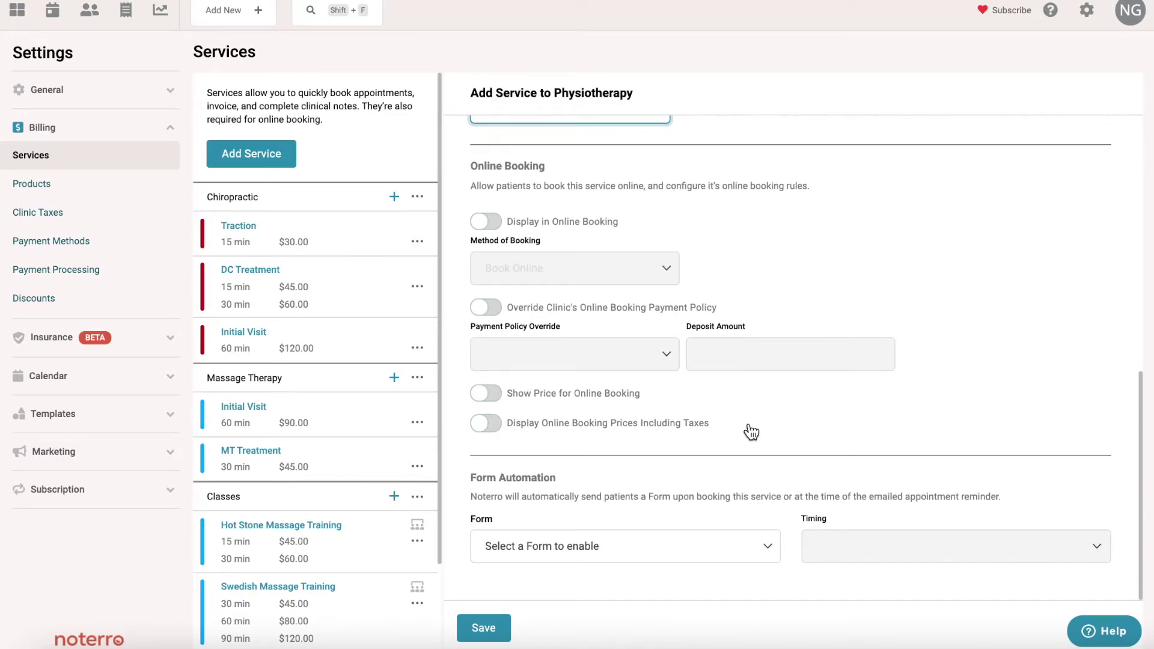
# - Display the service in online booking with Book Online as the method
pyautogui.click(488, 223)
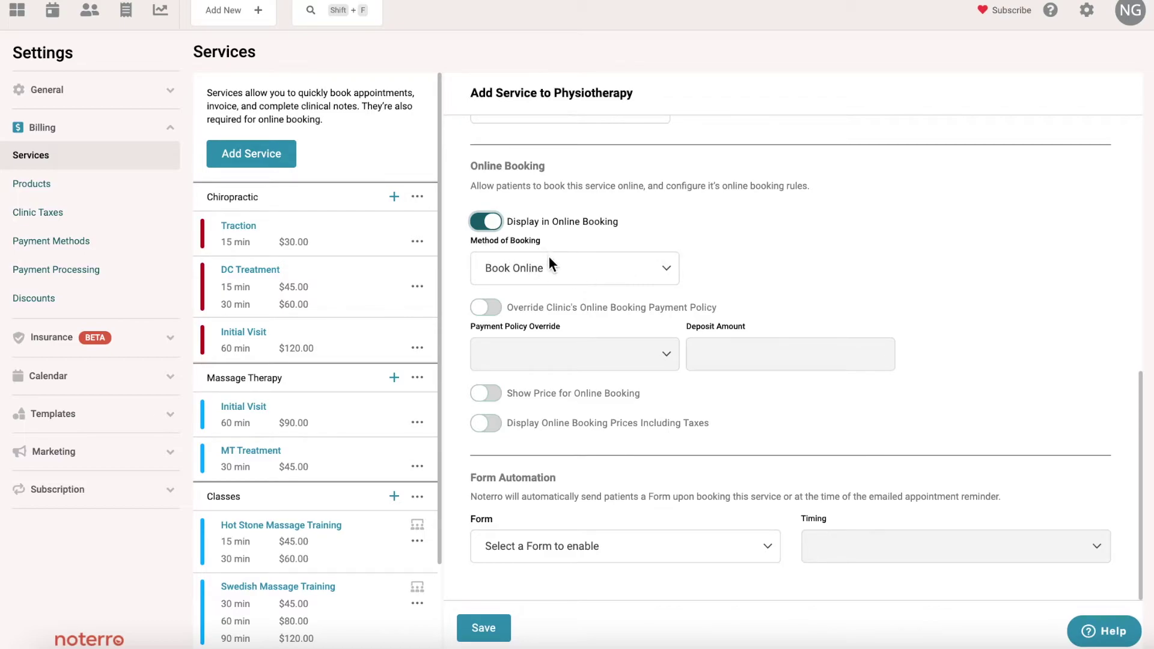
pyautogui.click(596, 272)
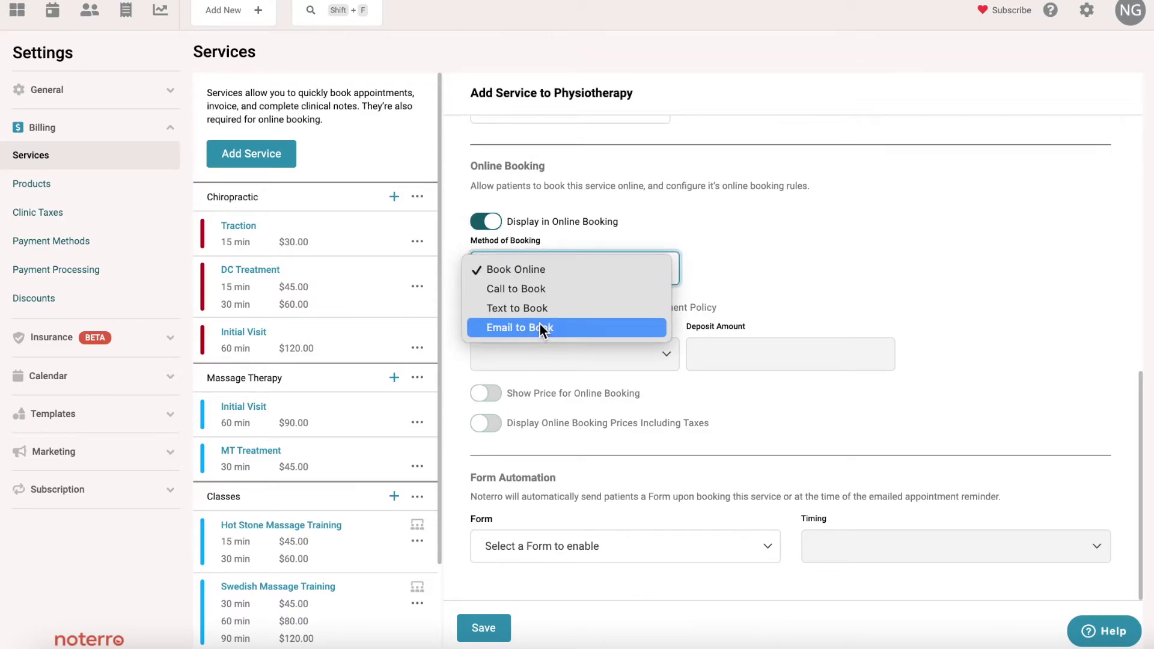
pyautogui.click(532, 270)
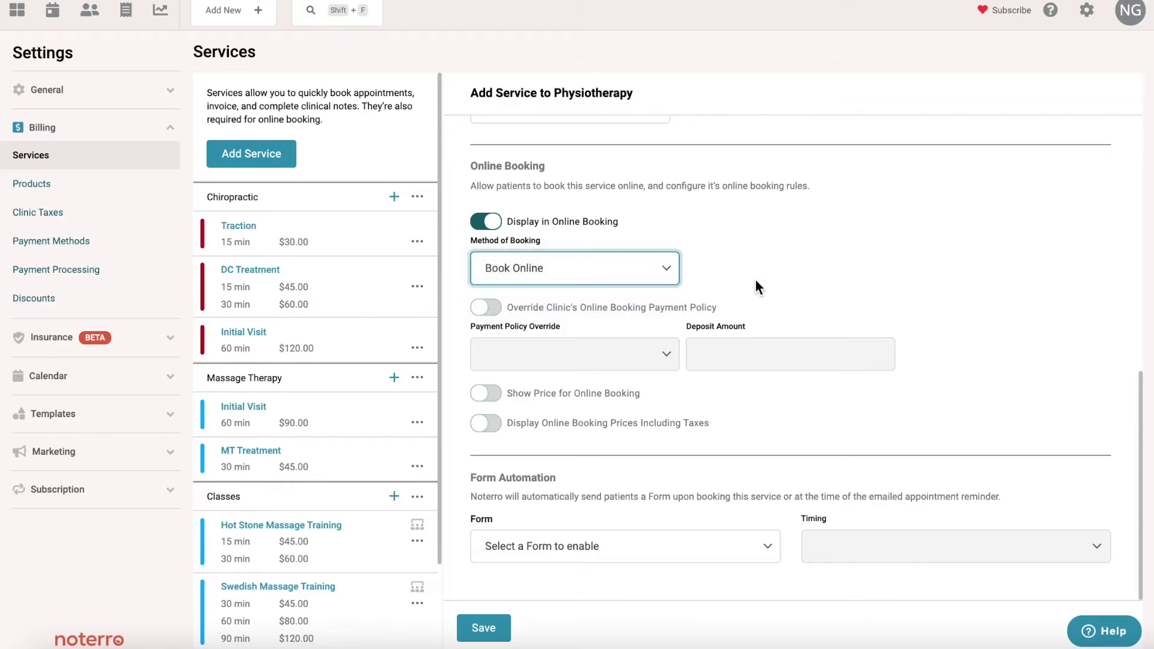
# - Override the payment policy to require no payment, and show the price to patients
pyautogui.click(486, 308)
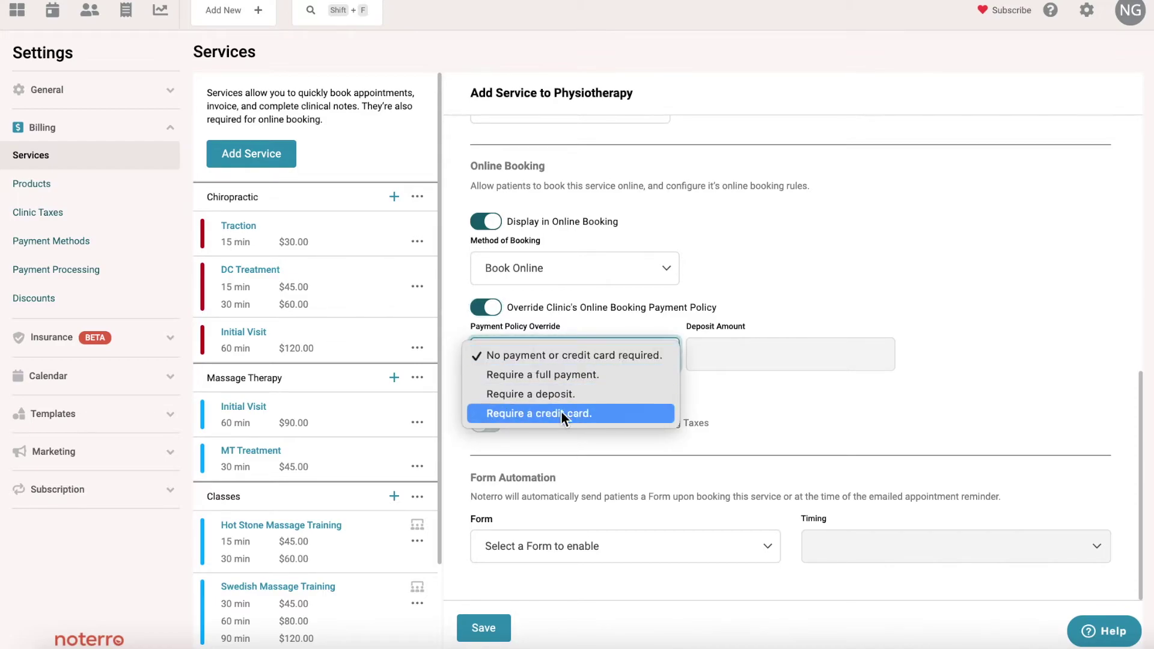
pyautogui.click(817, 291)
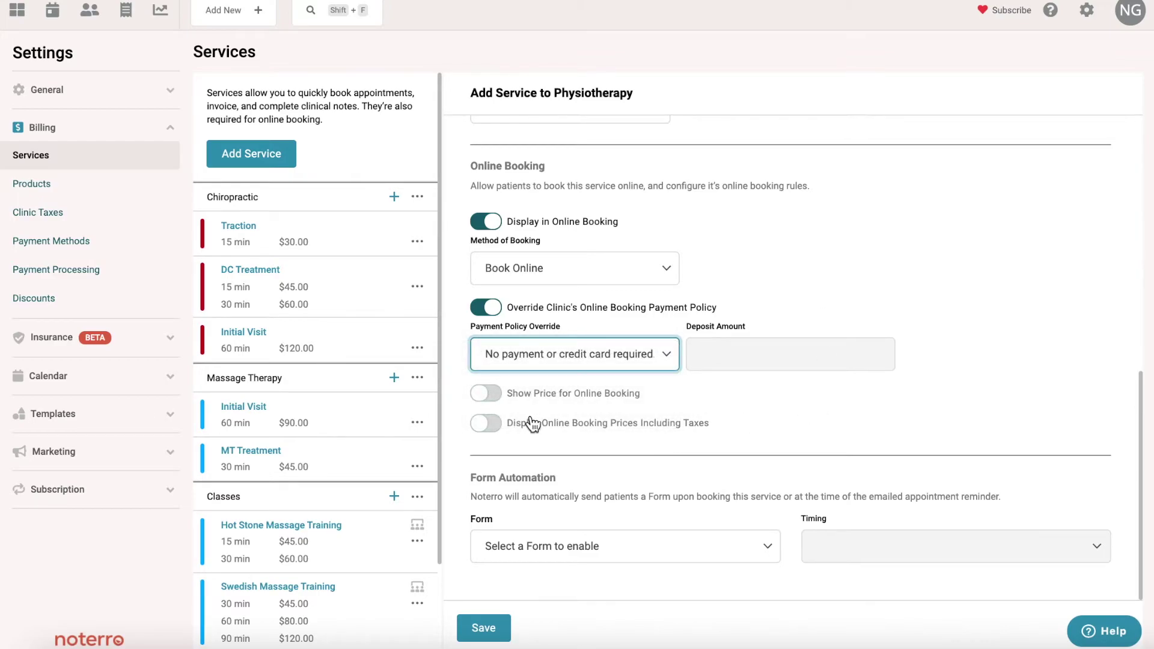
pyautogui.click(490, 393)
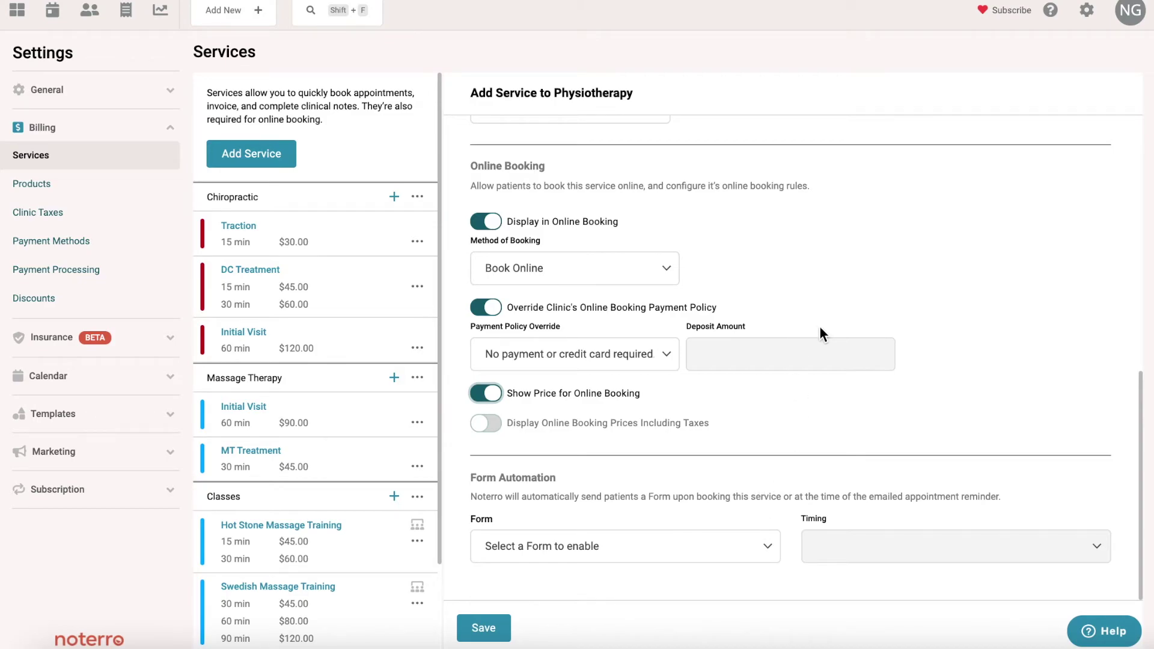
pyautogui.click(731, 545)
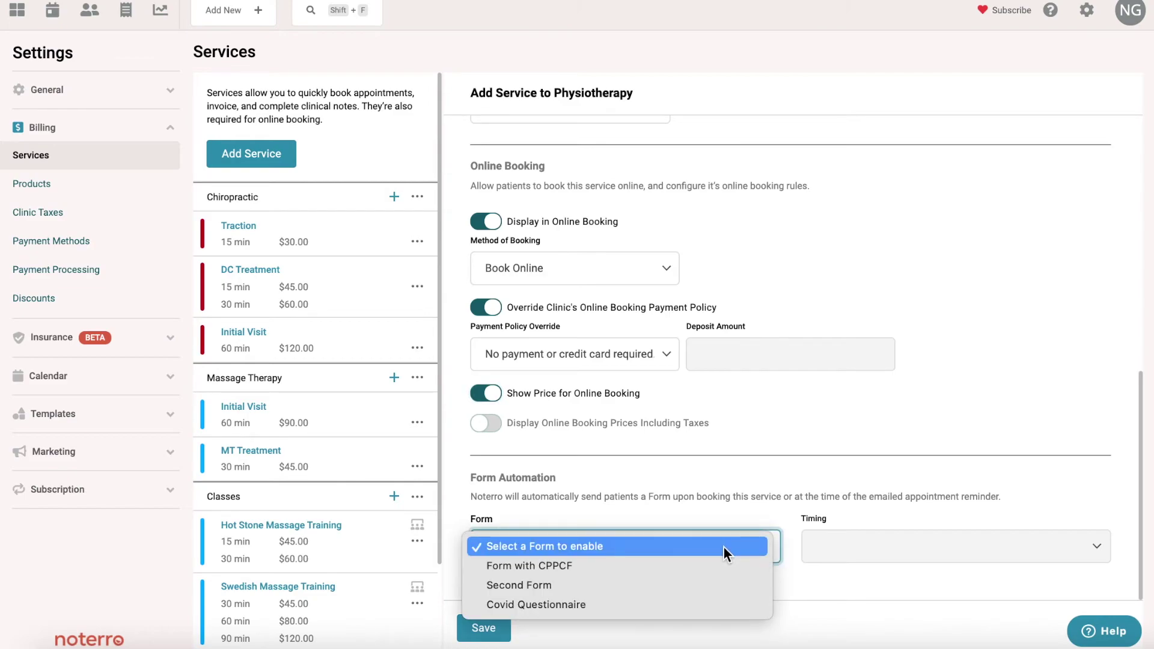
# - Send the Covid Questionnaire with the email reminder, and save the service
pyautogui.click(542, 603)
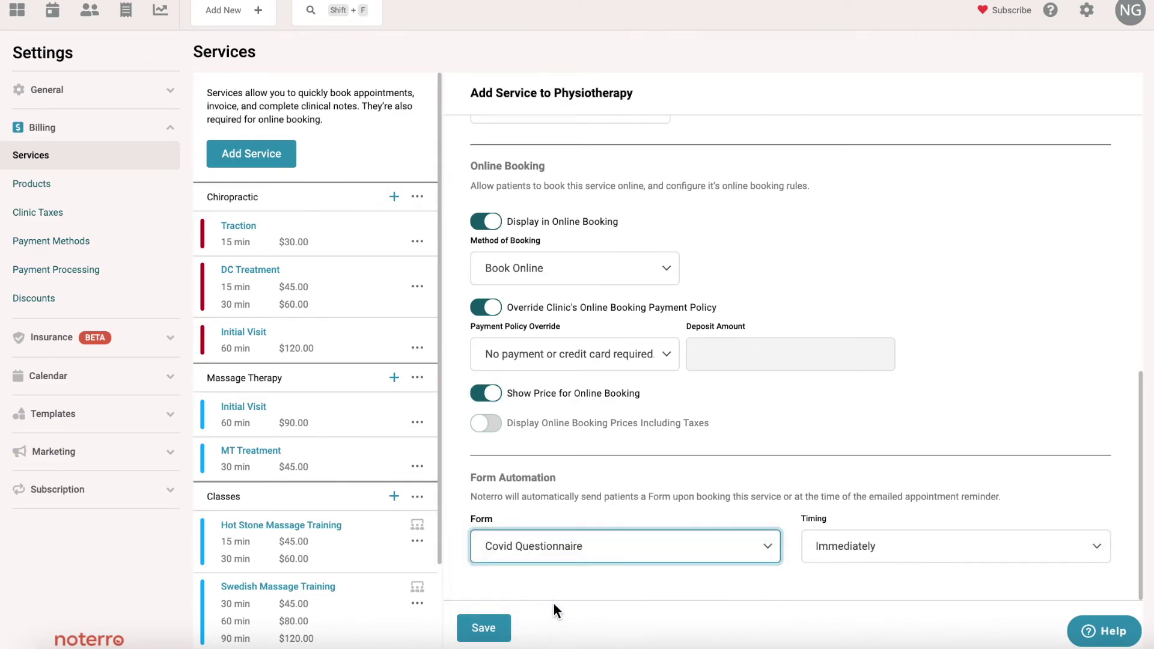
pyautogui.click(898, 543)
pyautogui.click(883, 565)
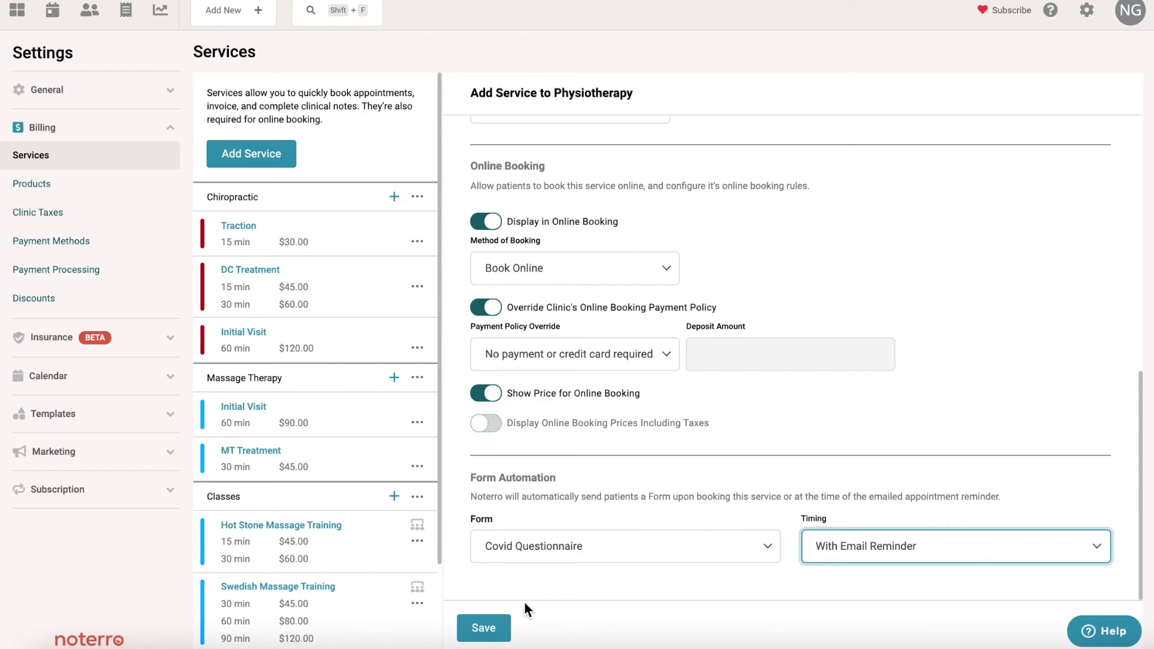
pyautogui.click(491, 629)
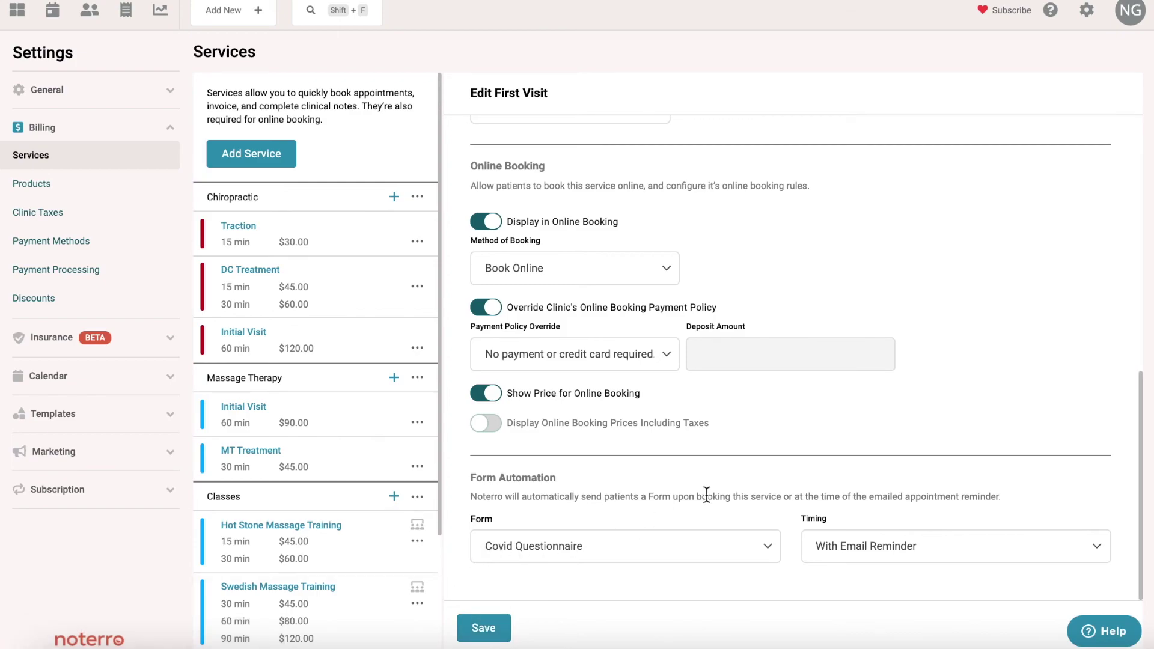
pyautogui.scroll(1, 707, 496)
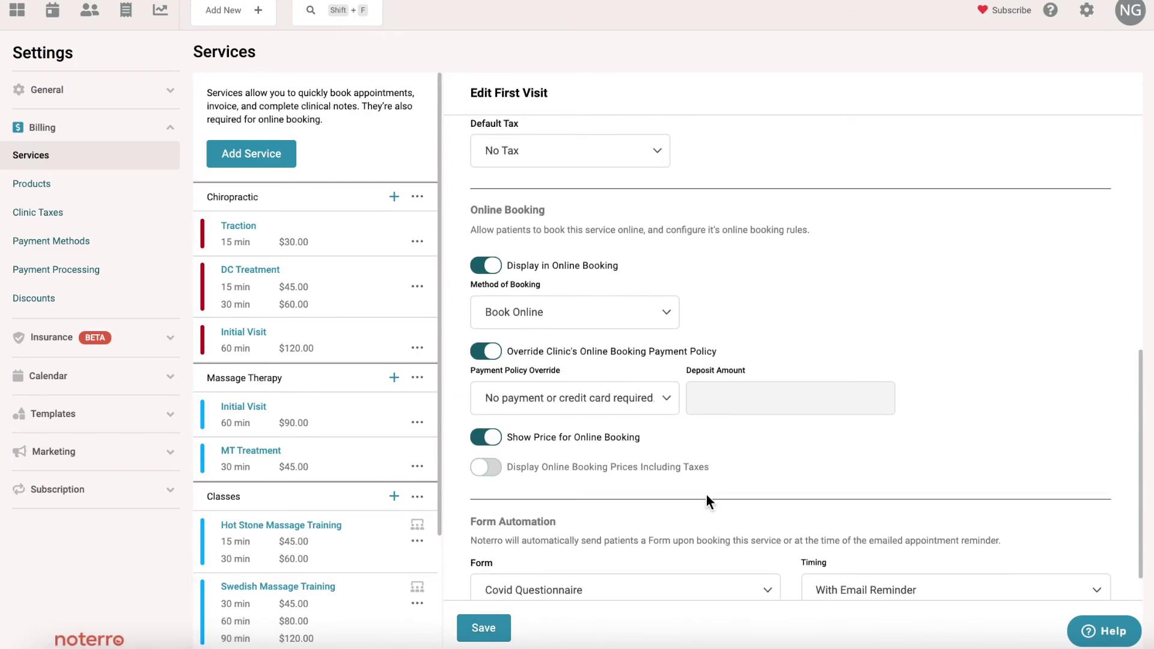